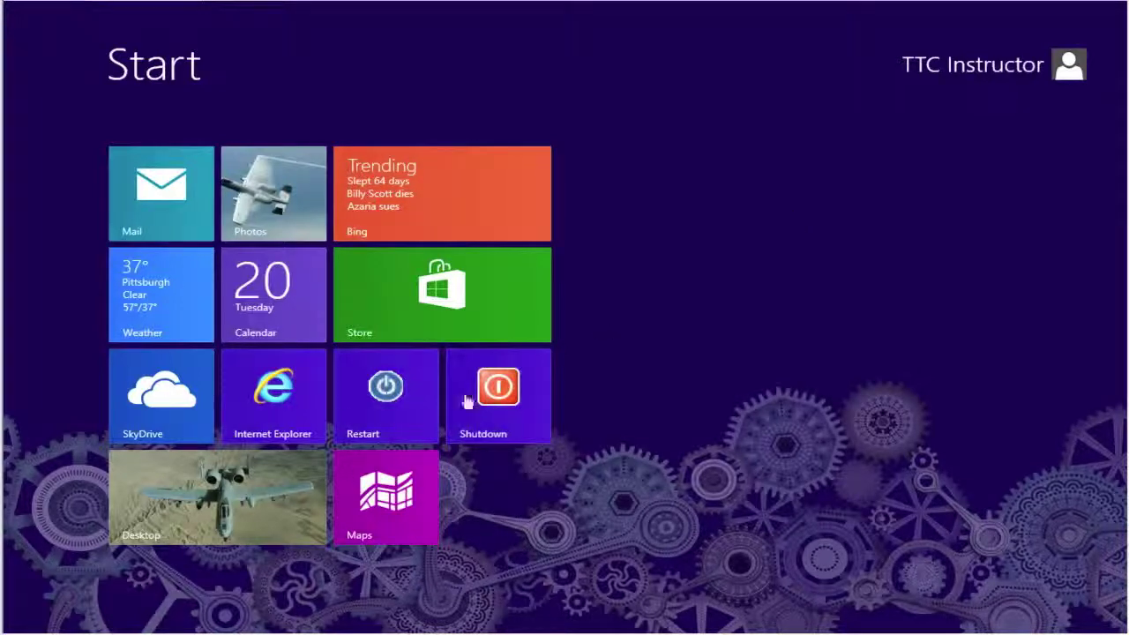
Switch from the Start screen to the desktop and open the Run prompt from the power-user menu.
left_click(204, 502)
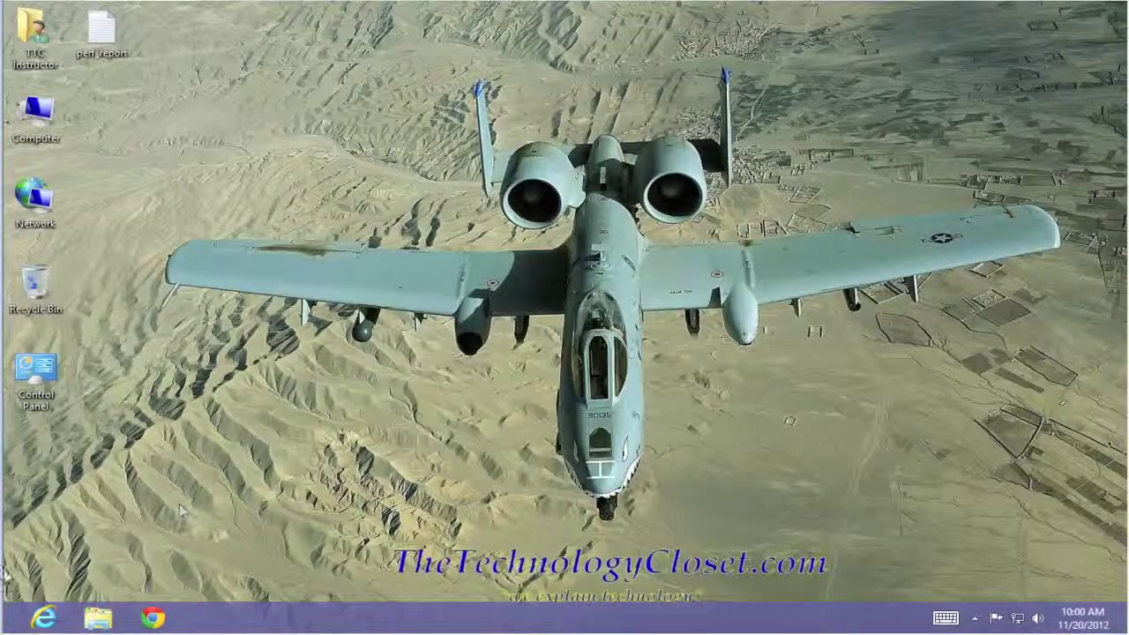
mouse_move(3, 629)
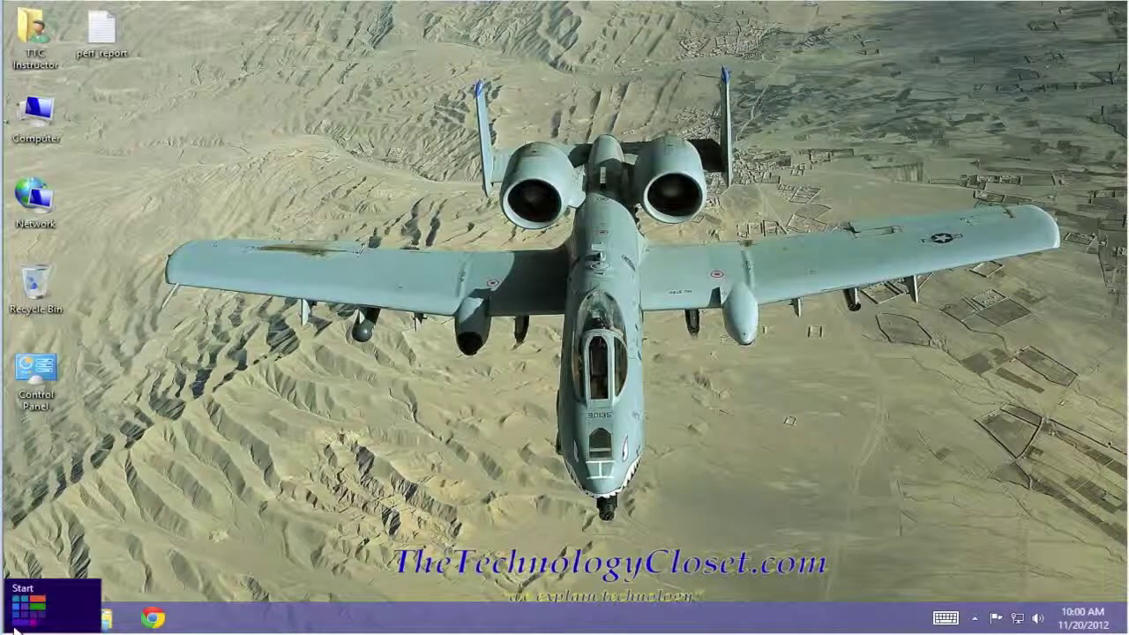
right_click(20, 625)
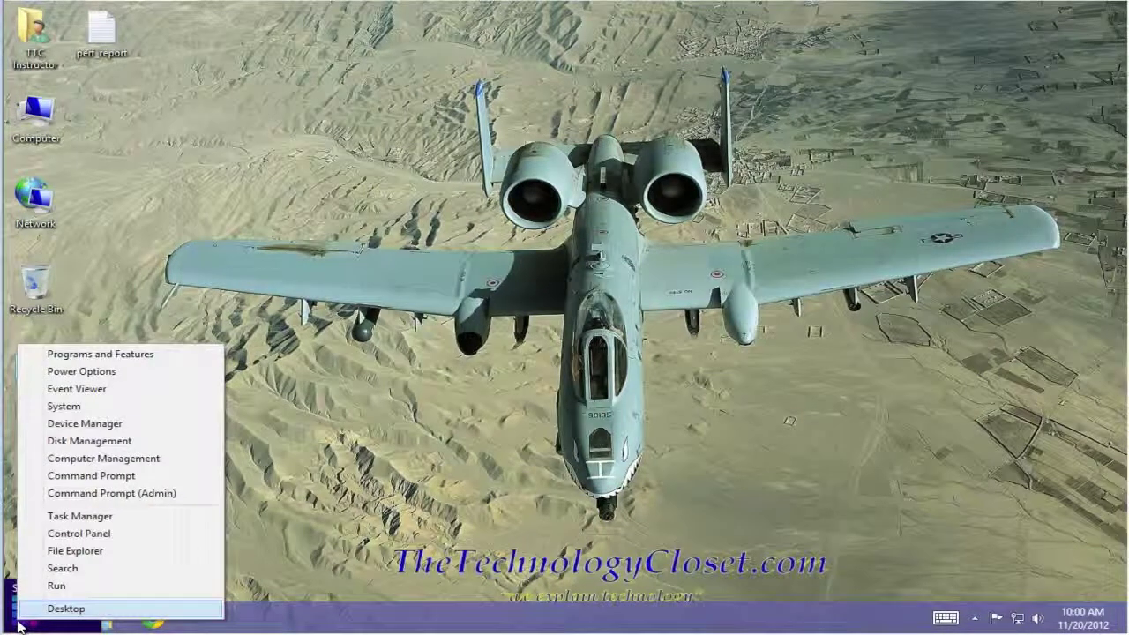
left_click(69, 595)
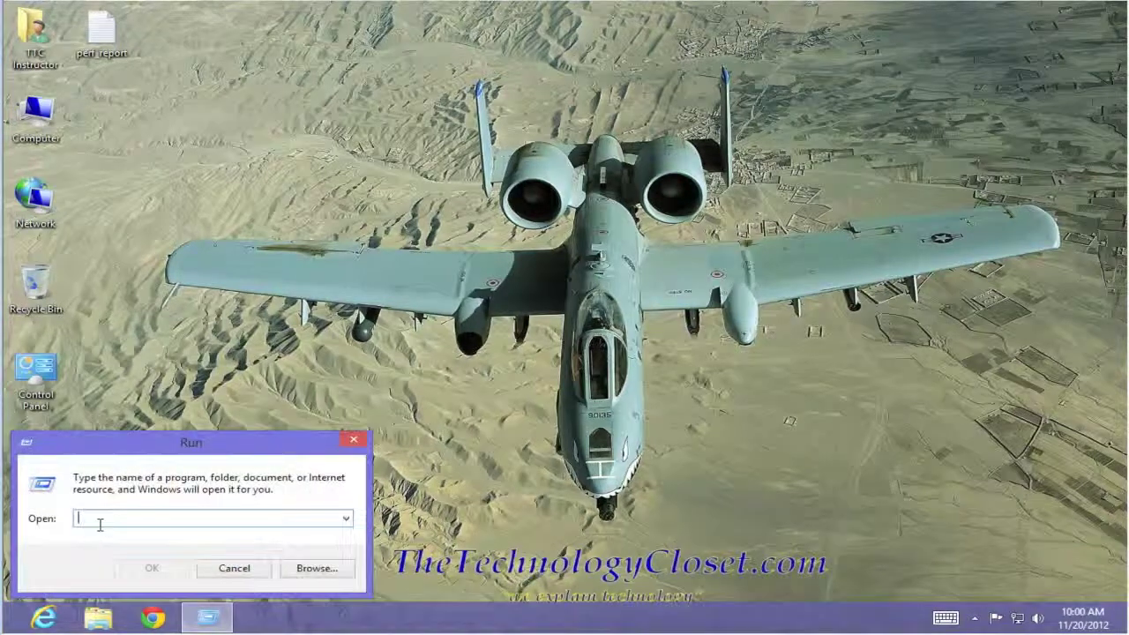
Paste msconfig into the Run box and launch System Configuration.
right_click(100, 519)
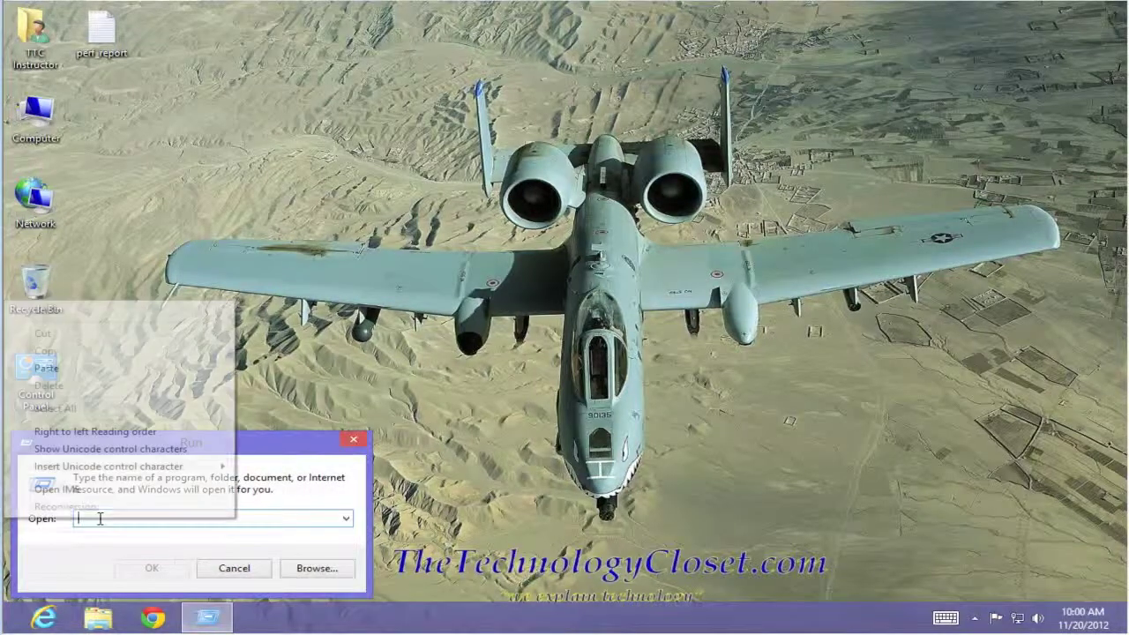
left_click(62, 370)
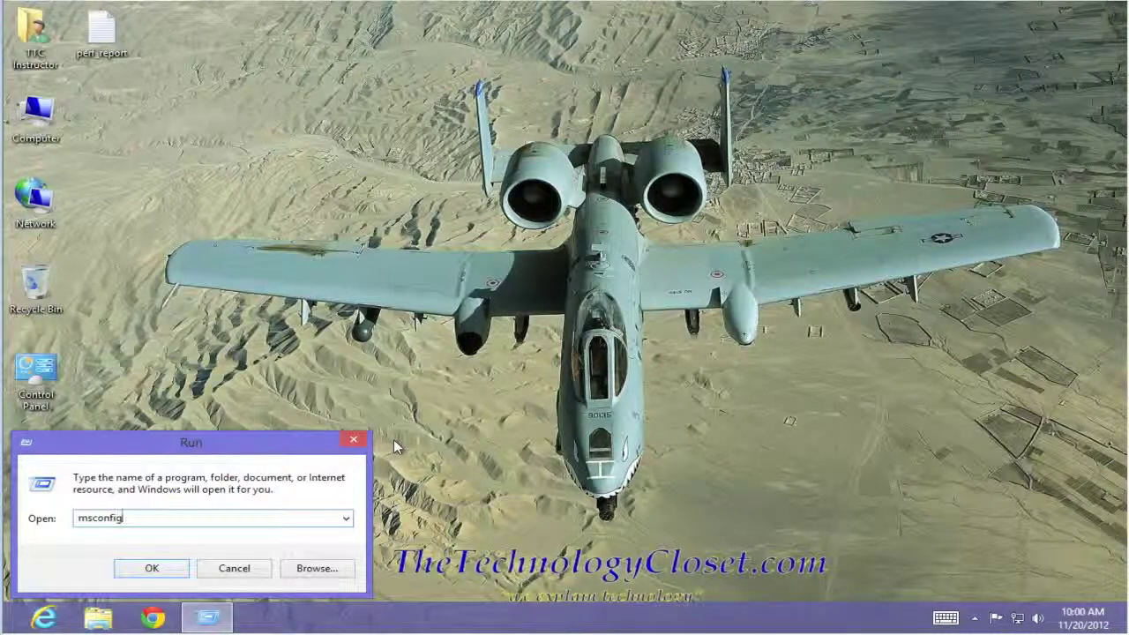
left_click(151, 570)
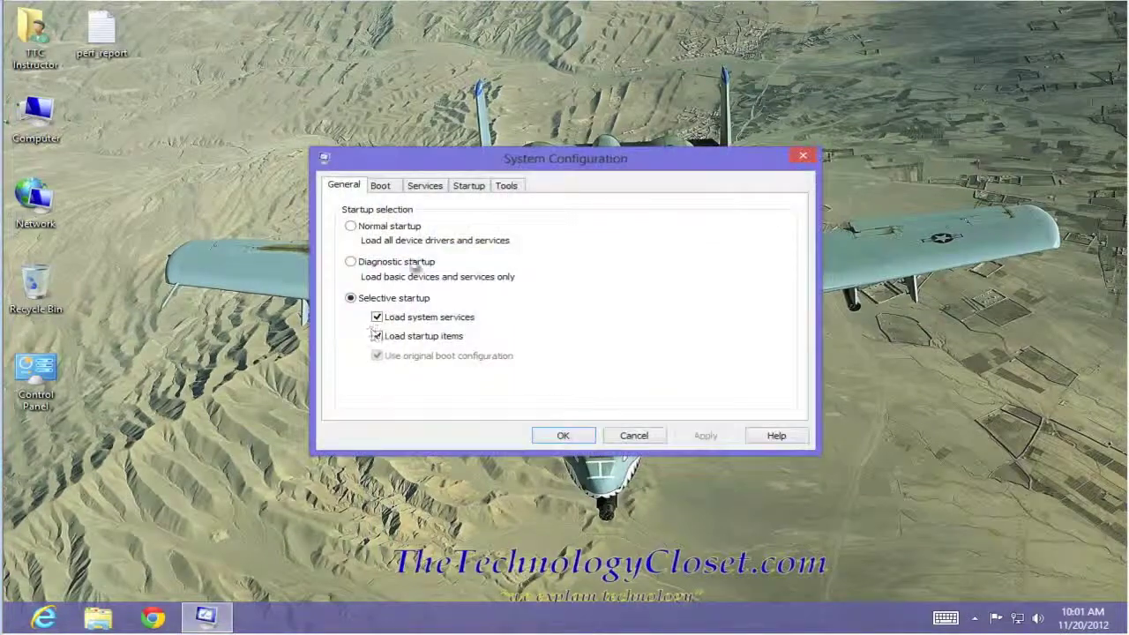
Move the window up and left, view the Boot, Services, Startup and Tools tabs, then return to General.
left_click_drag(448, 164, 405, 119)
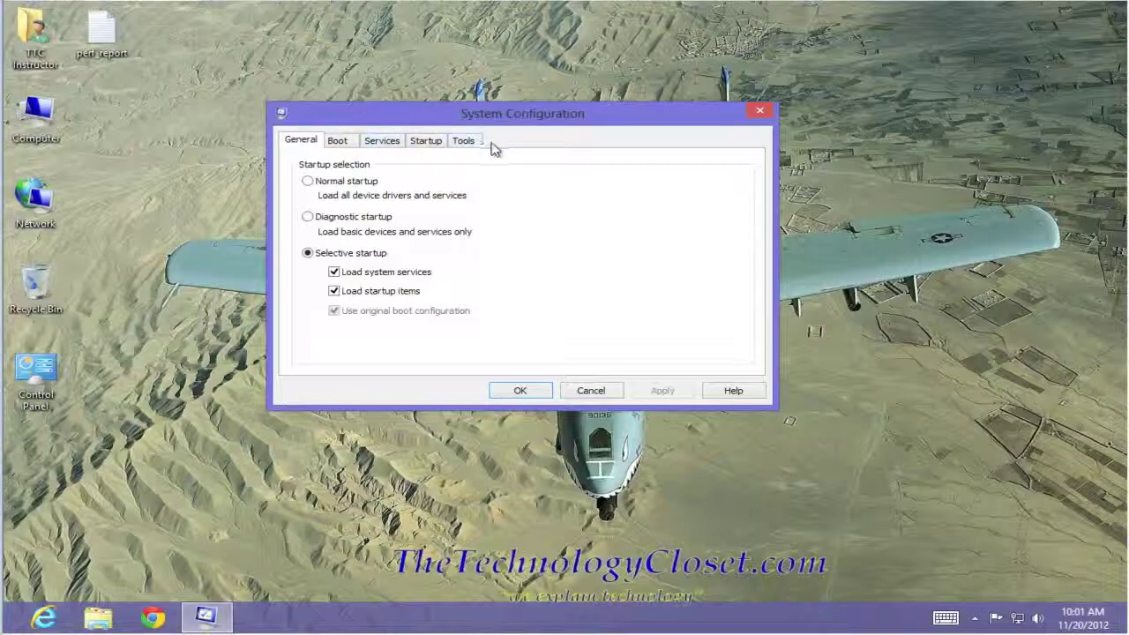
left_click(343, 143)
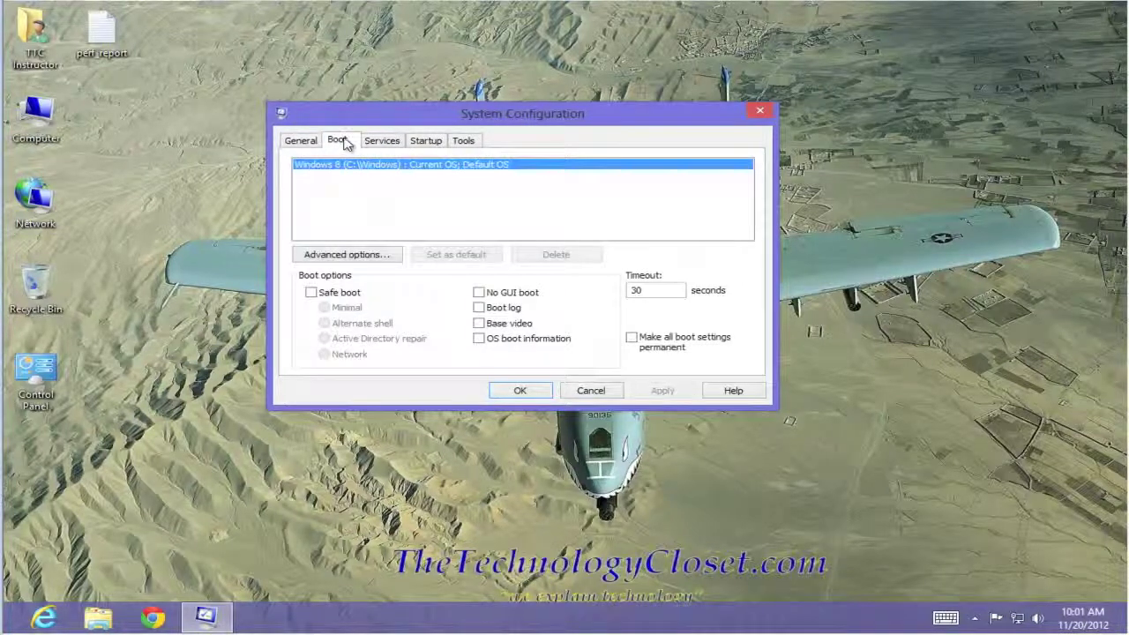
left_click(388, 143)
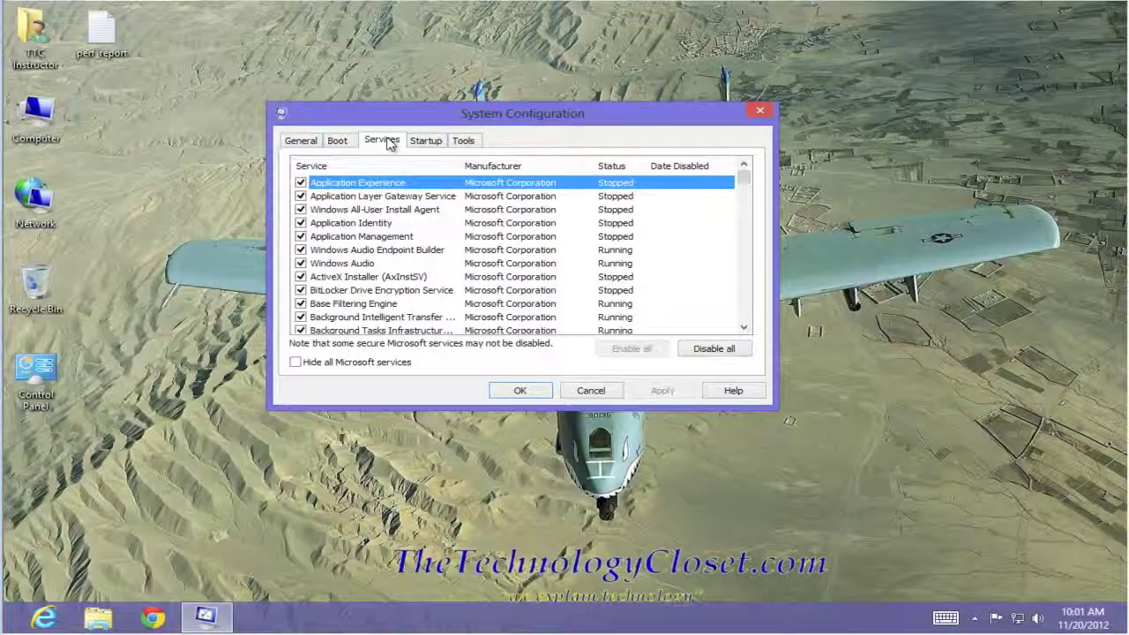
left_click(434, 145)
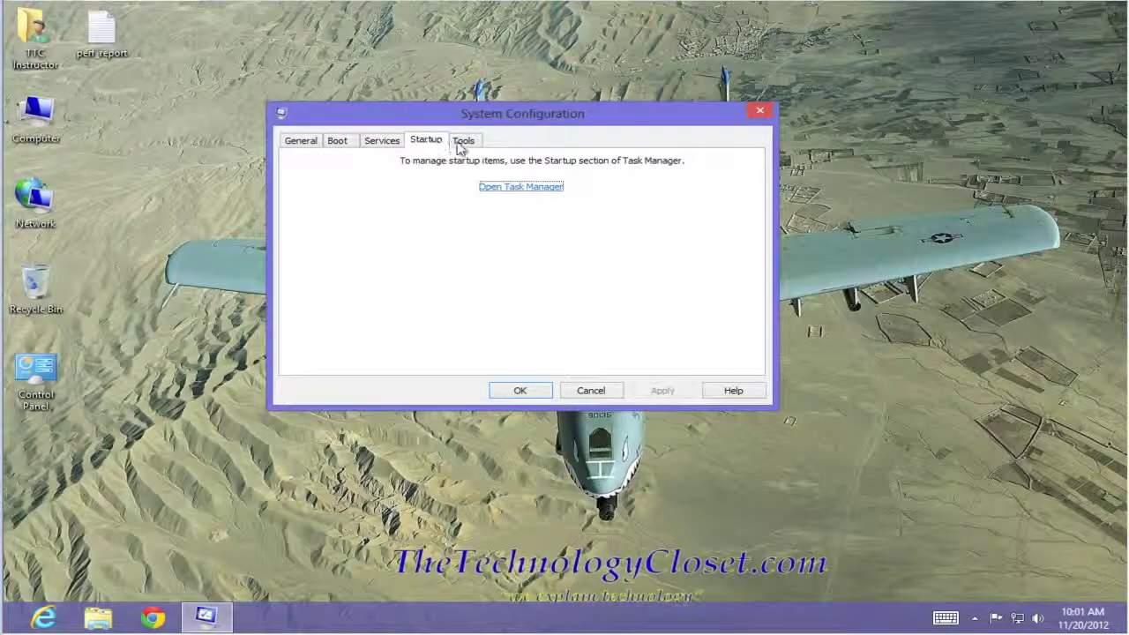
left_click(470, 145)
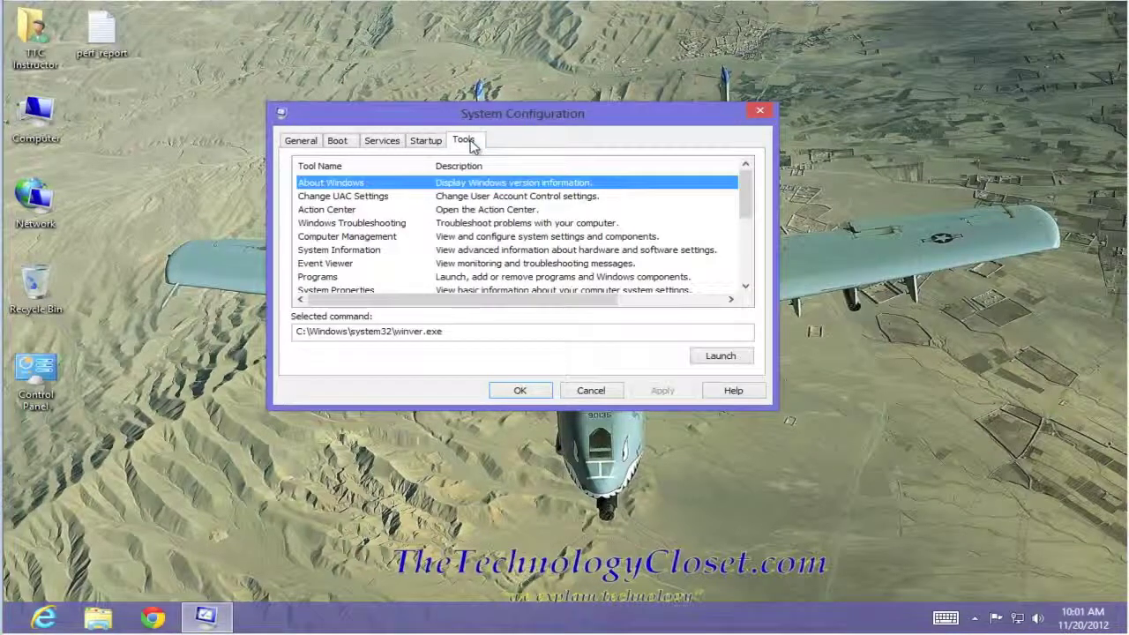
left_click(307, 143)
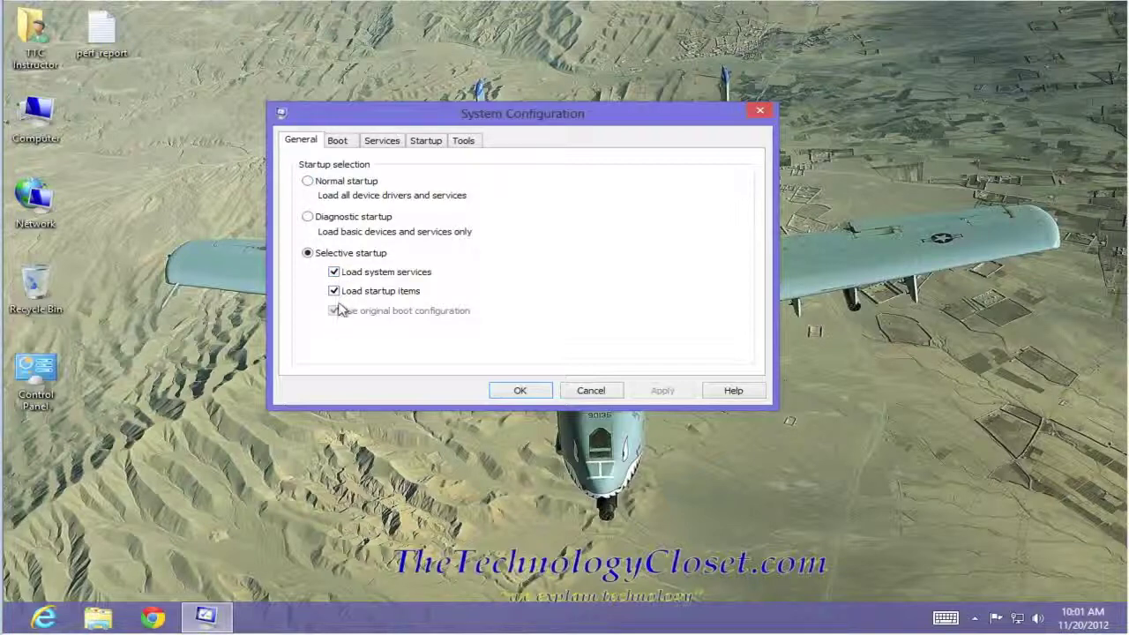
Try Normal and Diagnostic startup, then settle on Selective with system services and startup items loading.
left_click(308, 182)
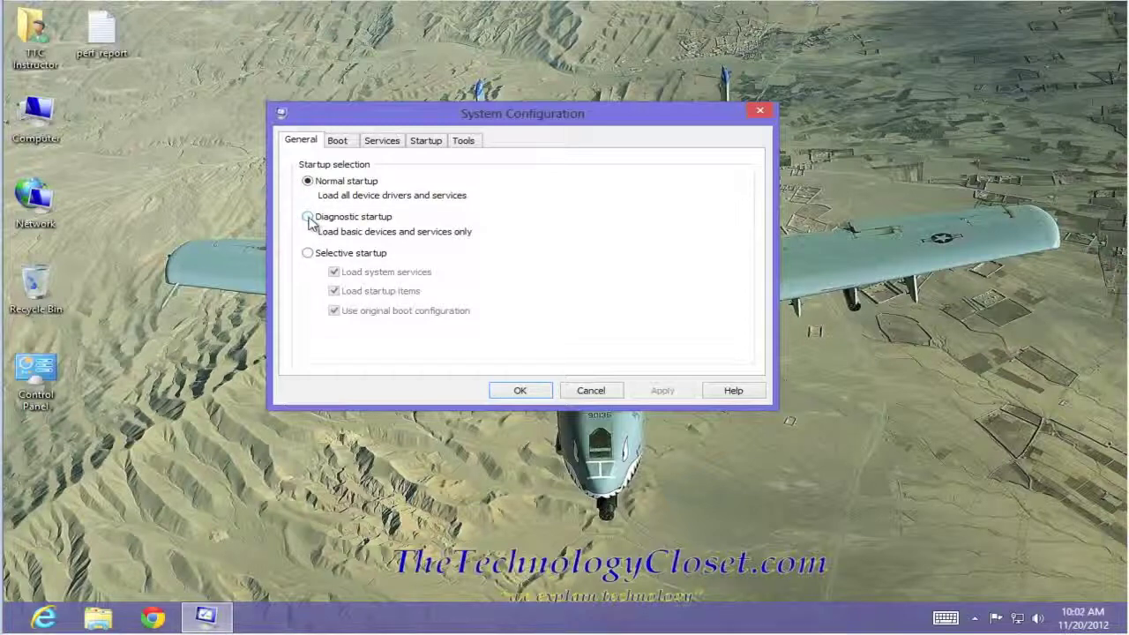
left_click(308, 217)
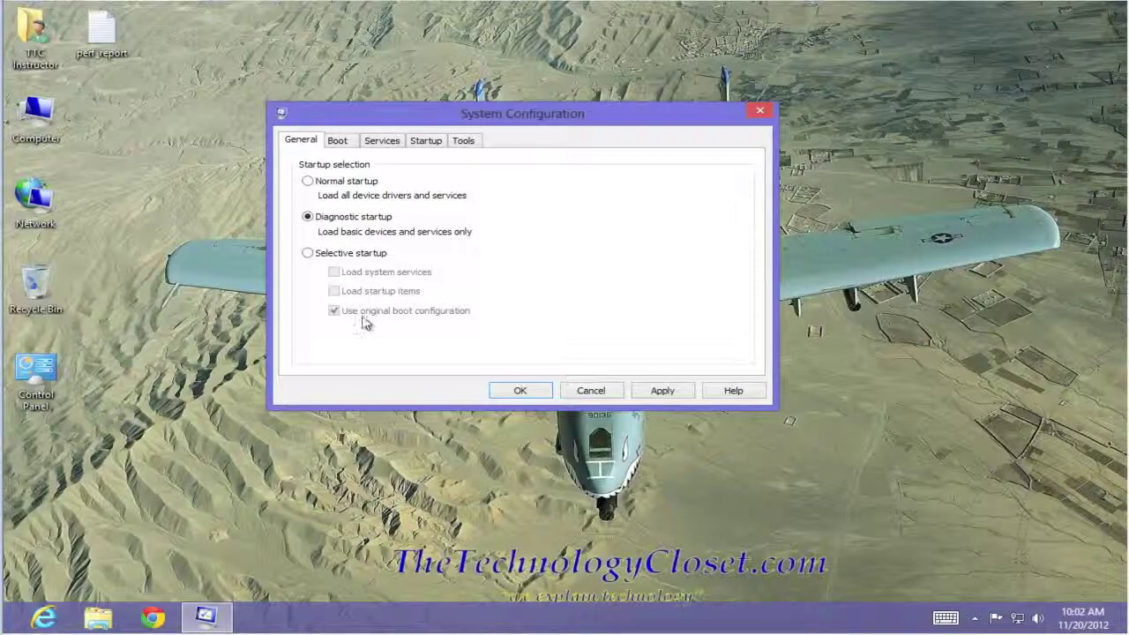
left_click(308, 254)
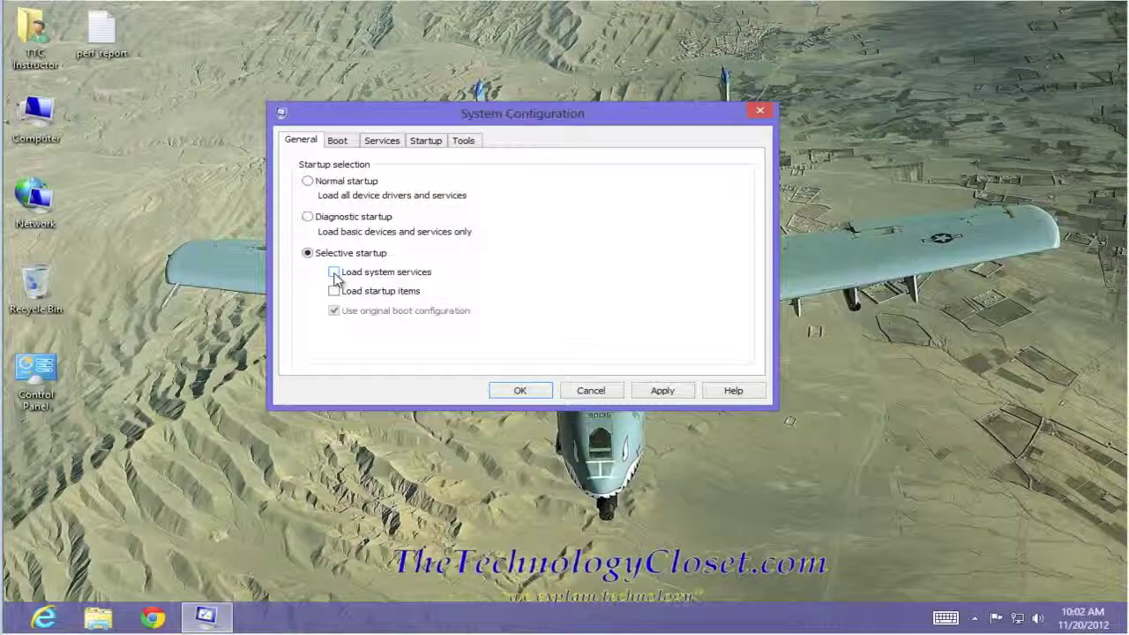
left_click(334, 273)
left_click(334, 292)
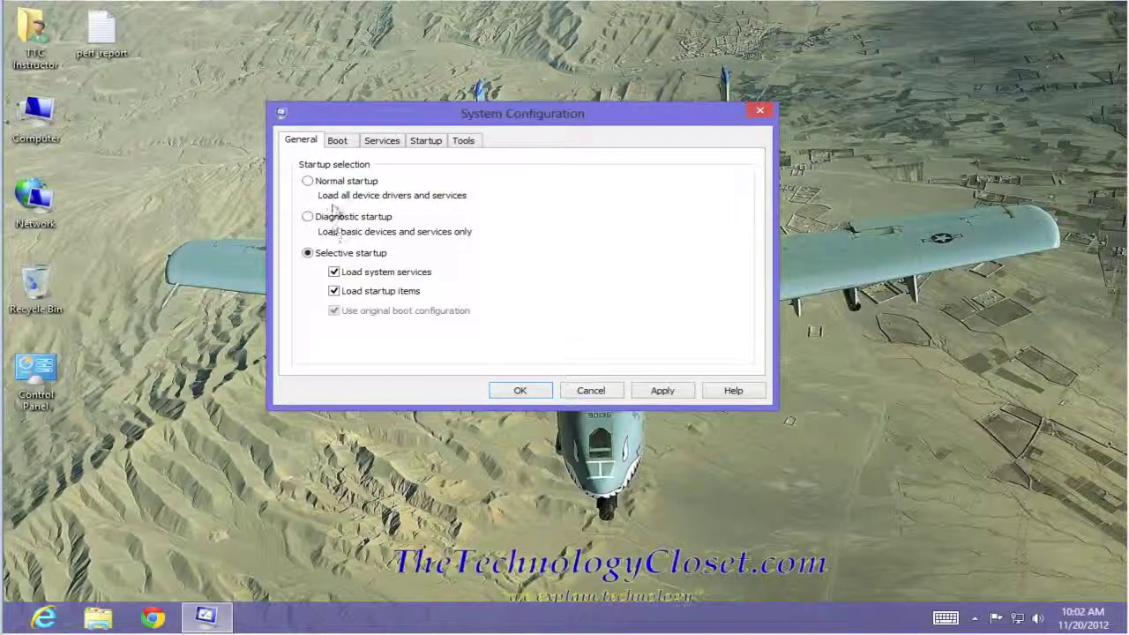
On the Boot tab, check Safe boot and clear it again, leaving it disabled.
left_click(338, 143)
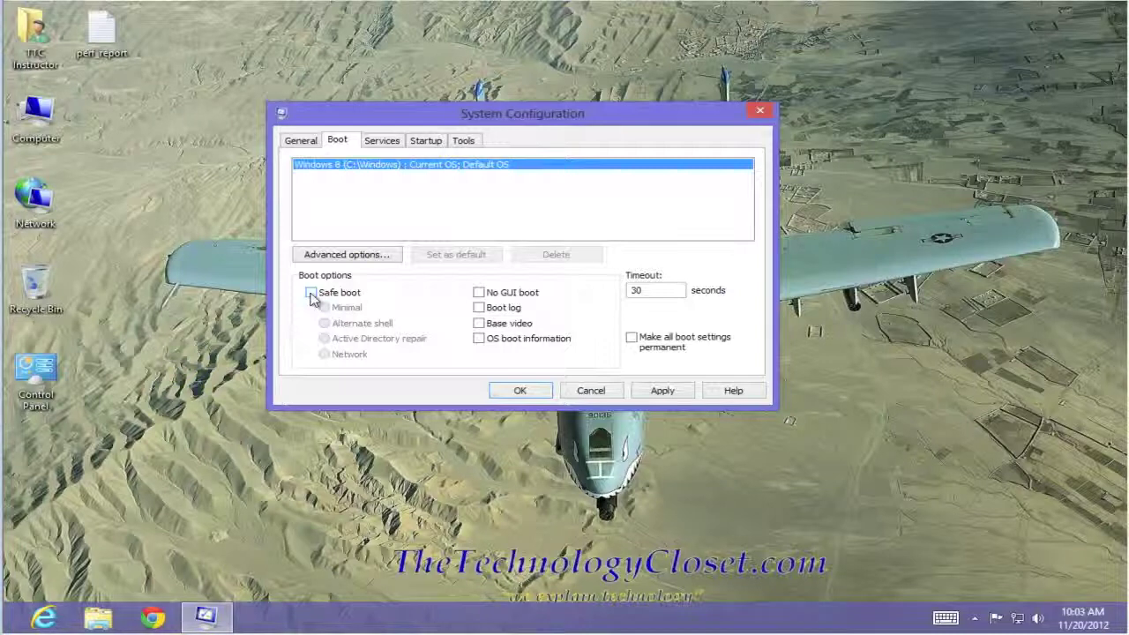
left_click(310, 294)
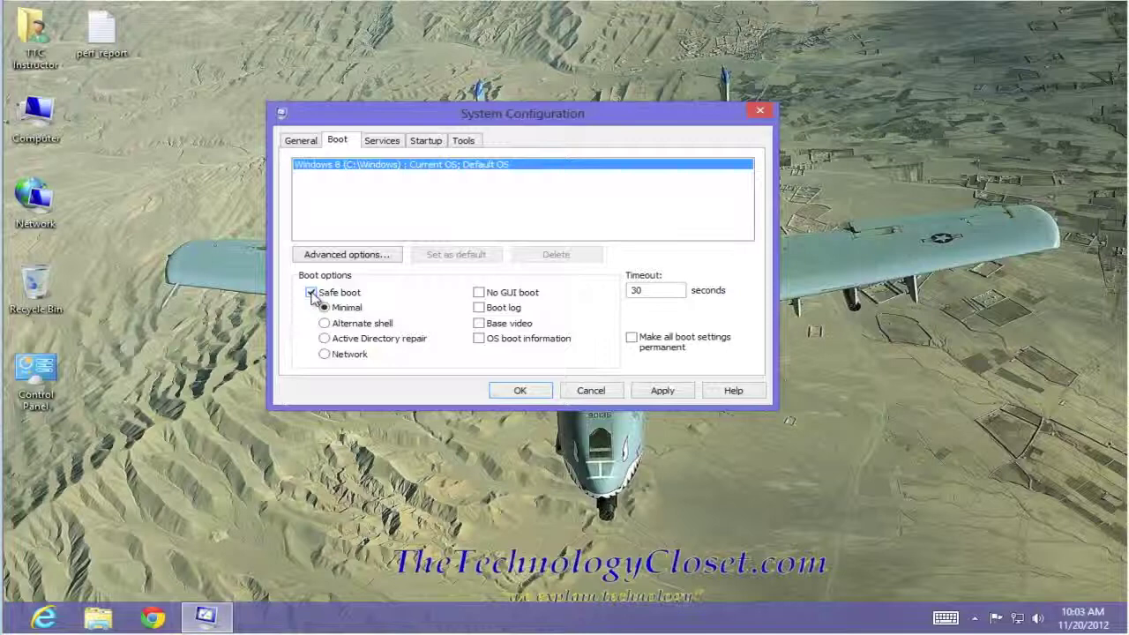
left_click(312, 293)
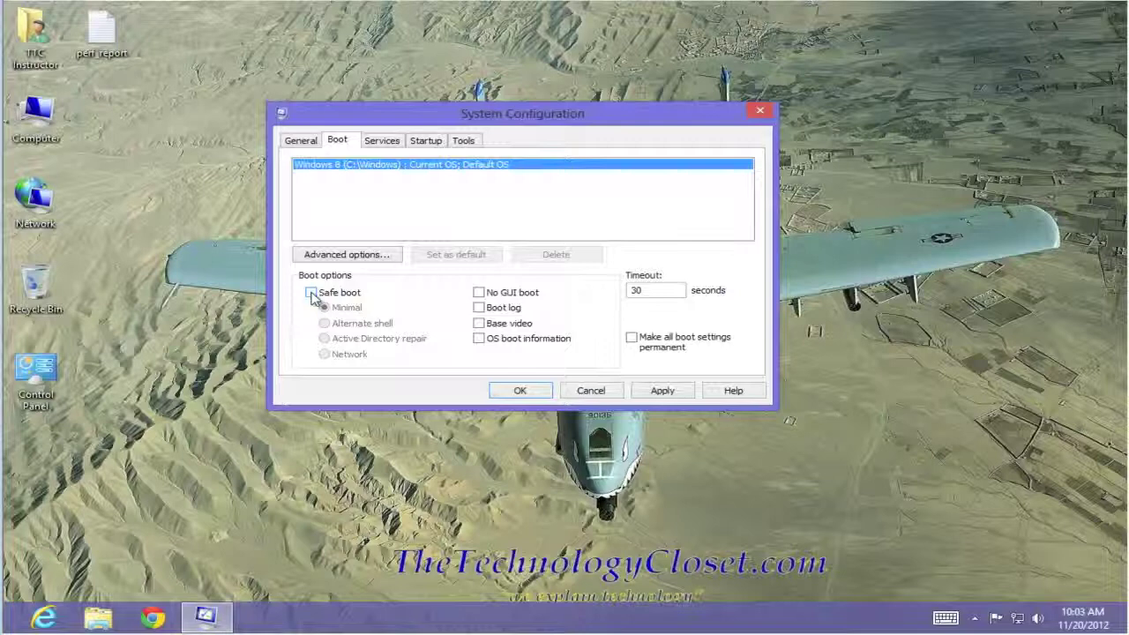
left_click(383, 143)
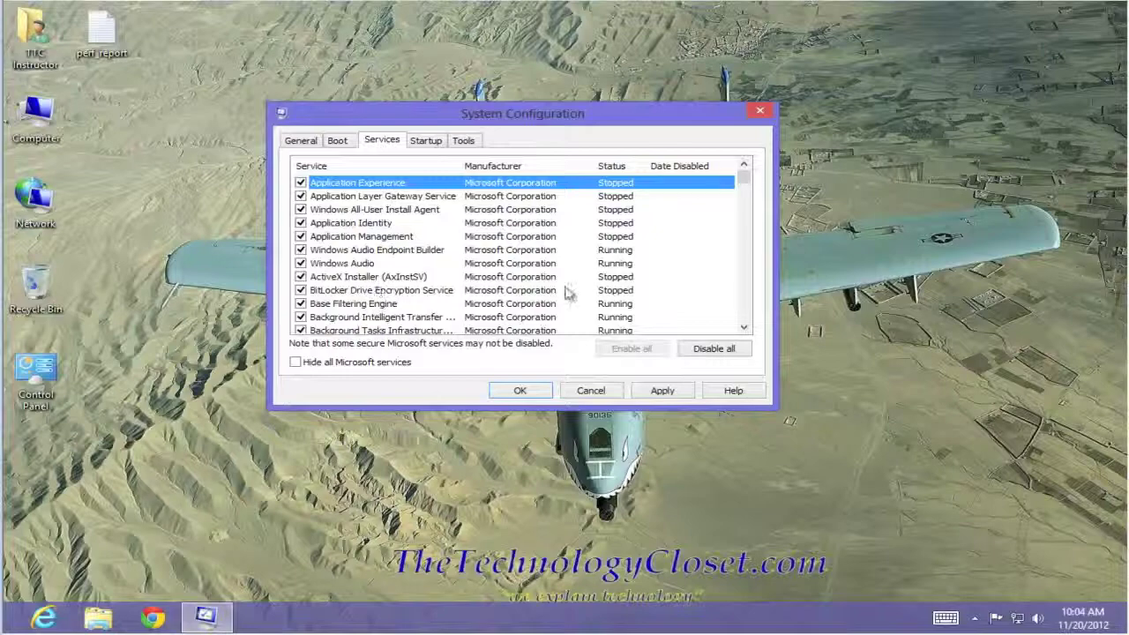
Scroll through the services list, then move to the Startup page that points to Task Manager.
mouse_move(742, 183)
left_mouse_down()
mouse_move(747, 325)
mouse_move(752, 176)
left_mouse_up()
left_click(428, 142)
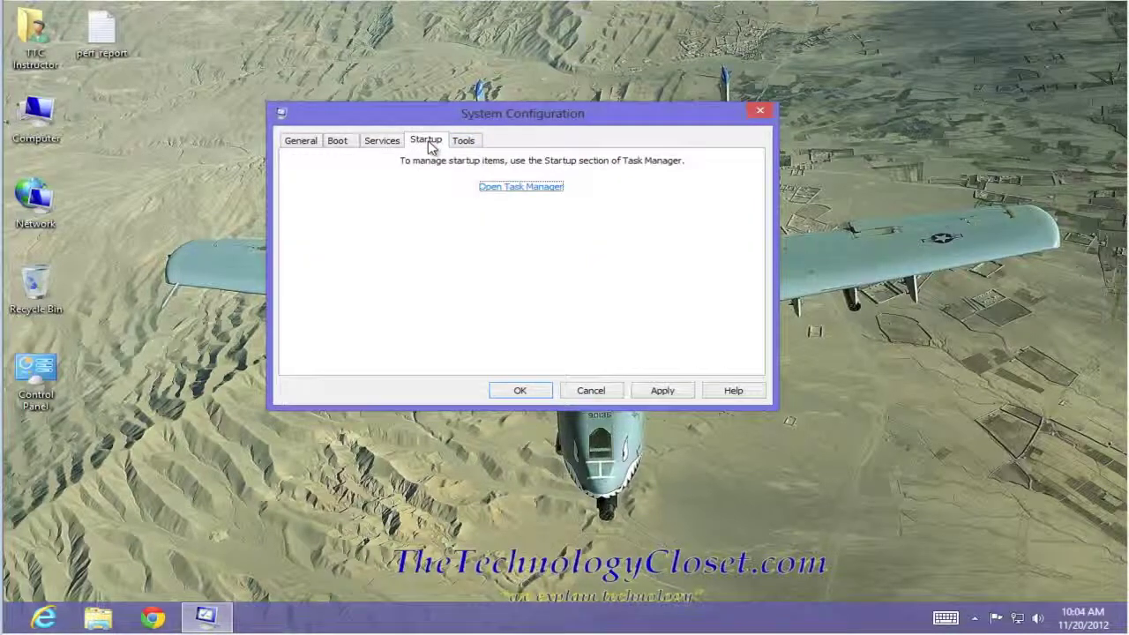
left_click(524, 188)
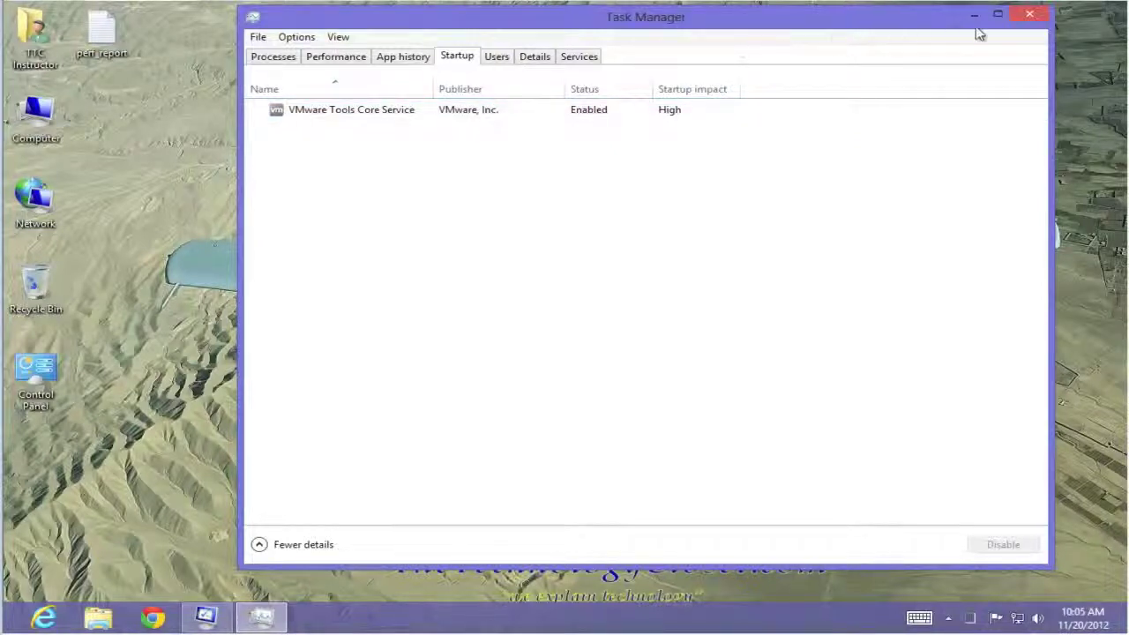
left_click(1035, 21)
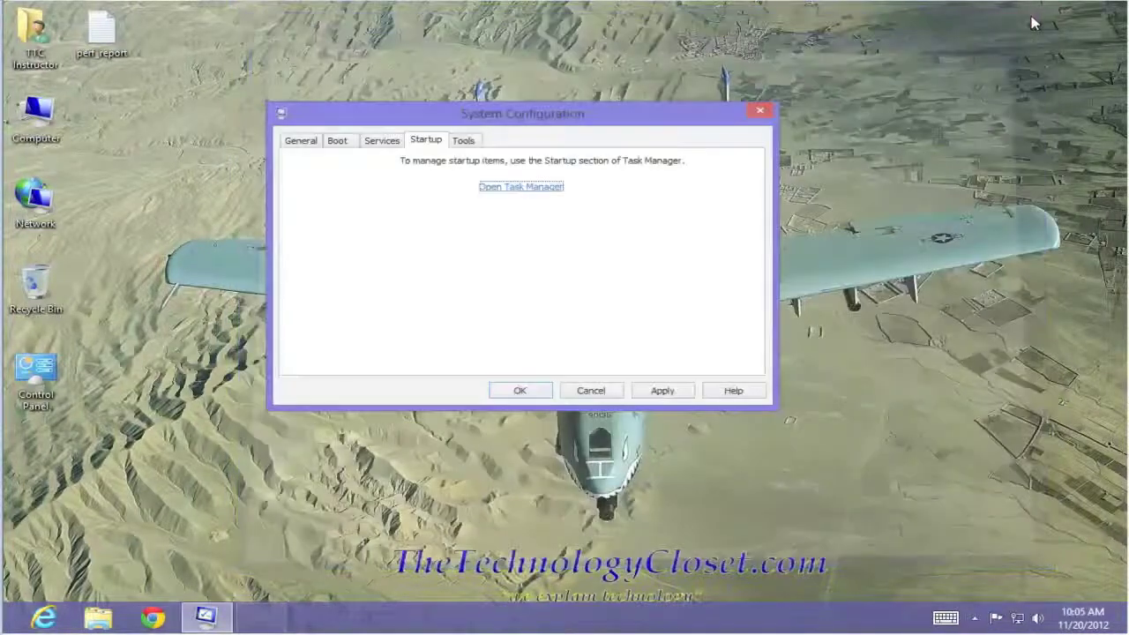
Launch About Windows from the Tools list to see Version 6.2 (Build 9200), then close it.
left_click(468, 143)
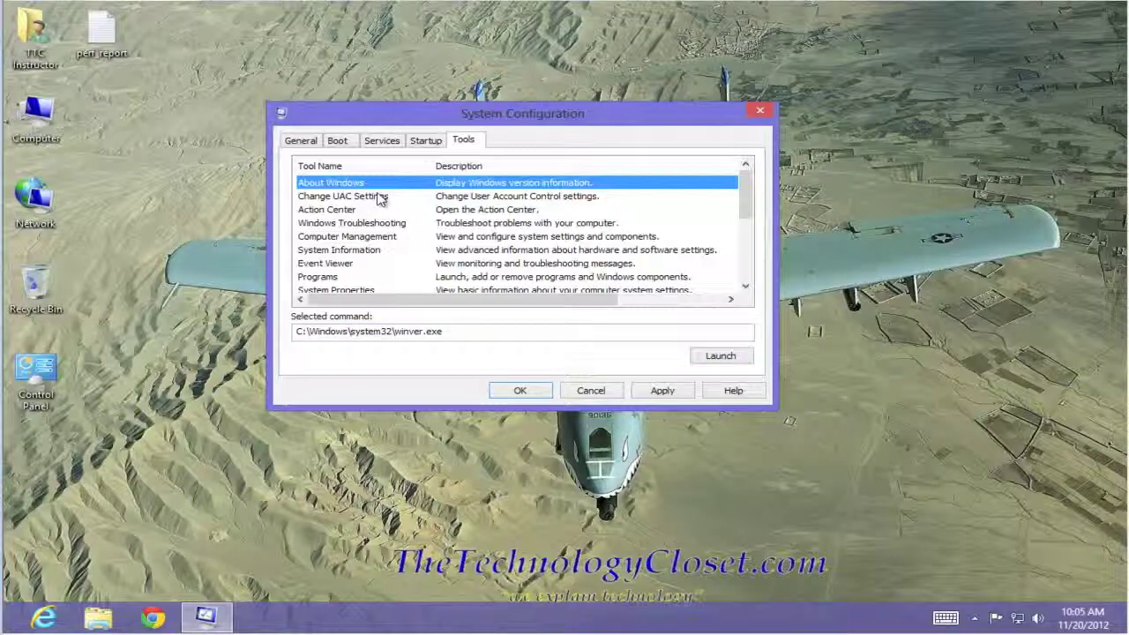
left_click(719, 357)
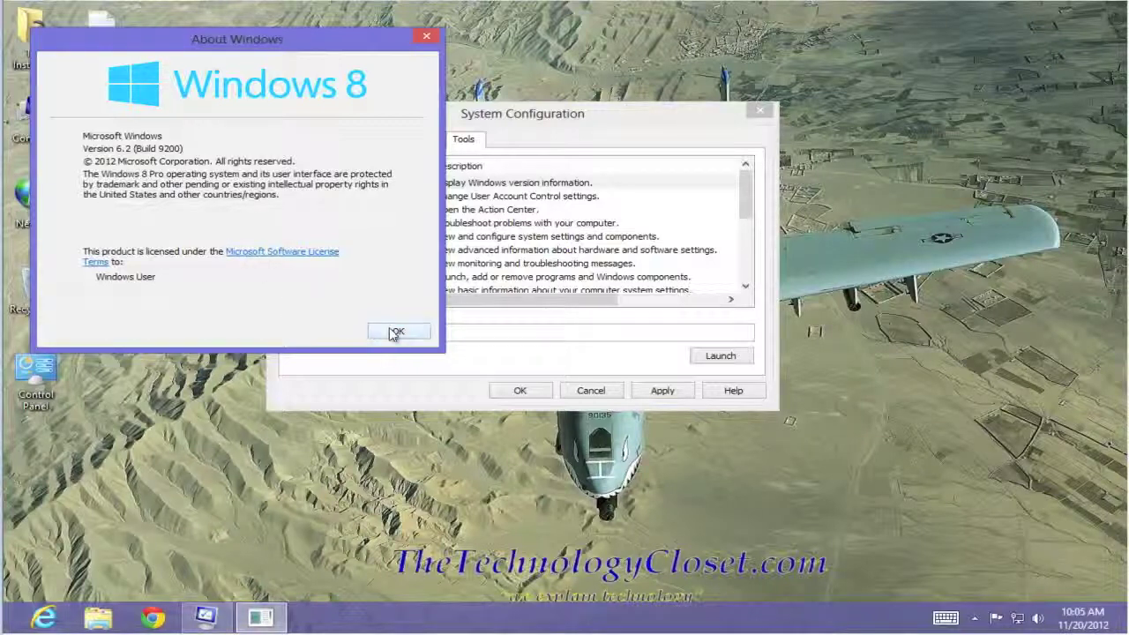
left_click(426, 36)
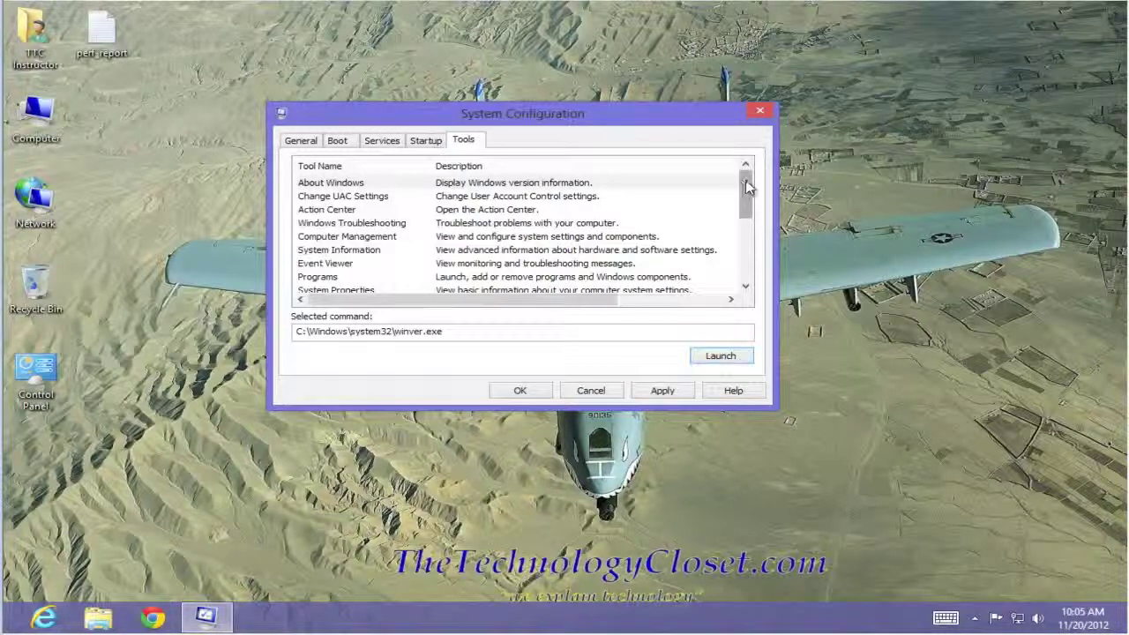
Select Registry Editor (C:\Windows\System32\regedt32.exe) in the Tools list.
left_click_drag(746, 188, 635, 263)
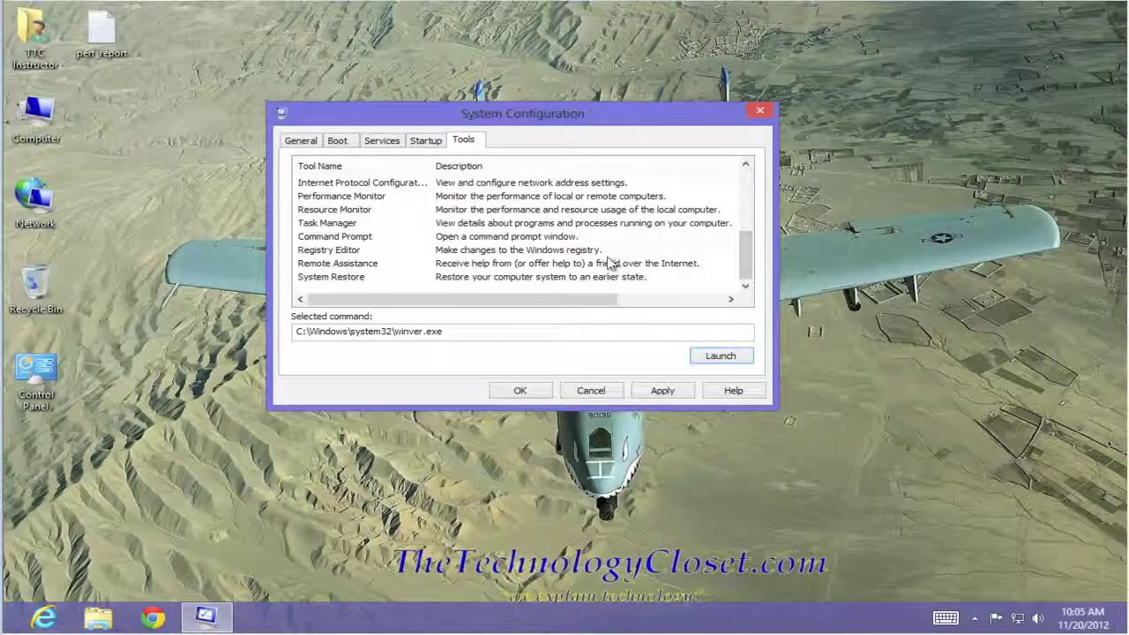
left_click(332, 254)
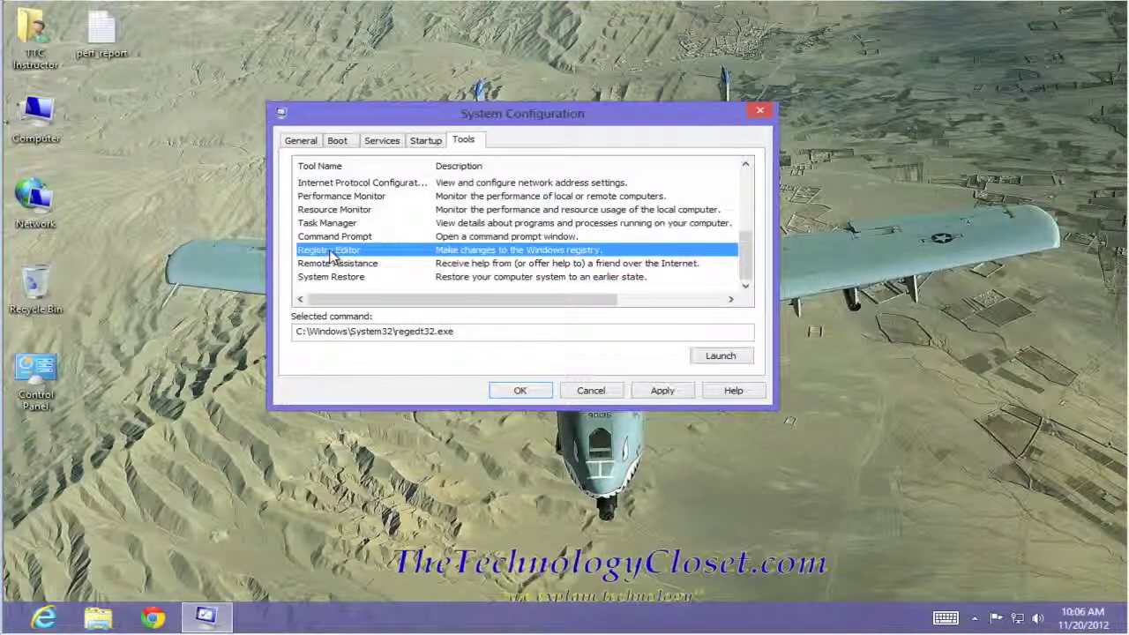